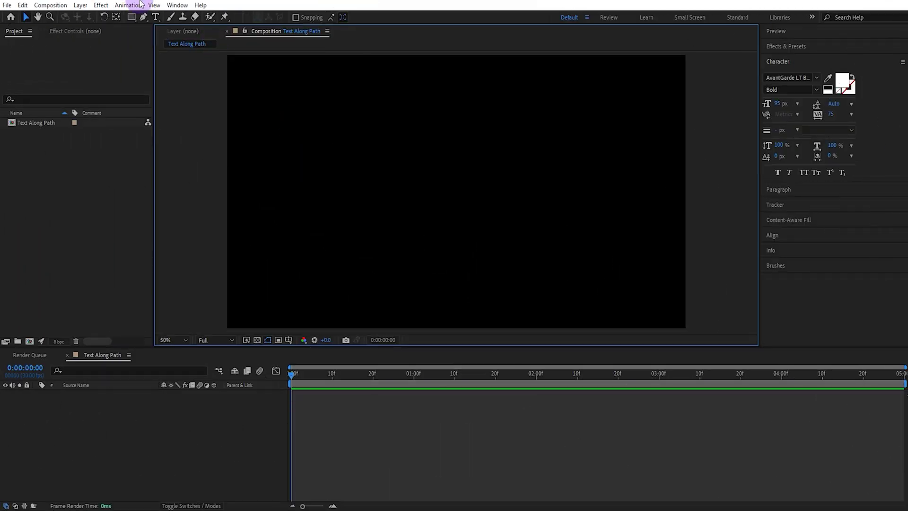
Add a white 'text along path' text layer and nudge it slightly lower and left
{"action": "left_click", "coordinate": [155, 17]}
{"action": "left_click", "coordinate": [350, 167]}
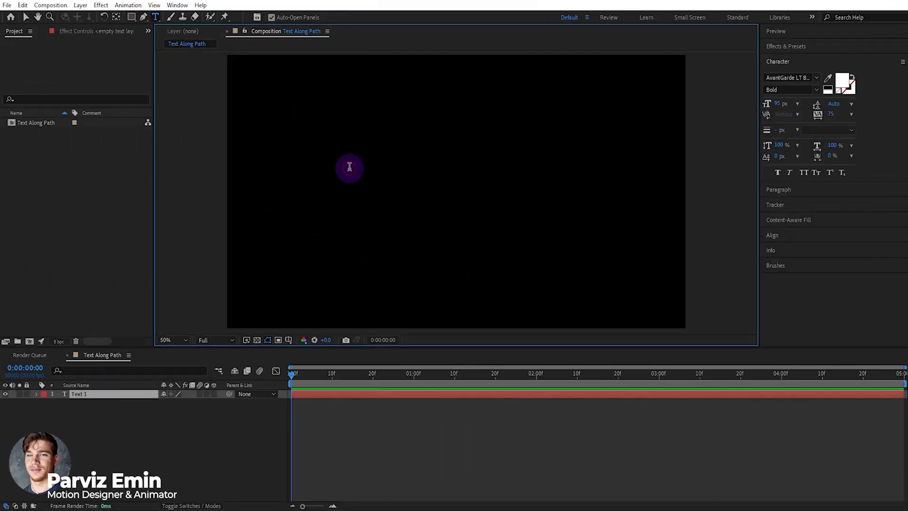
{"action": "type", "text": "text along"}
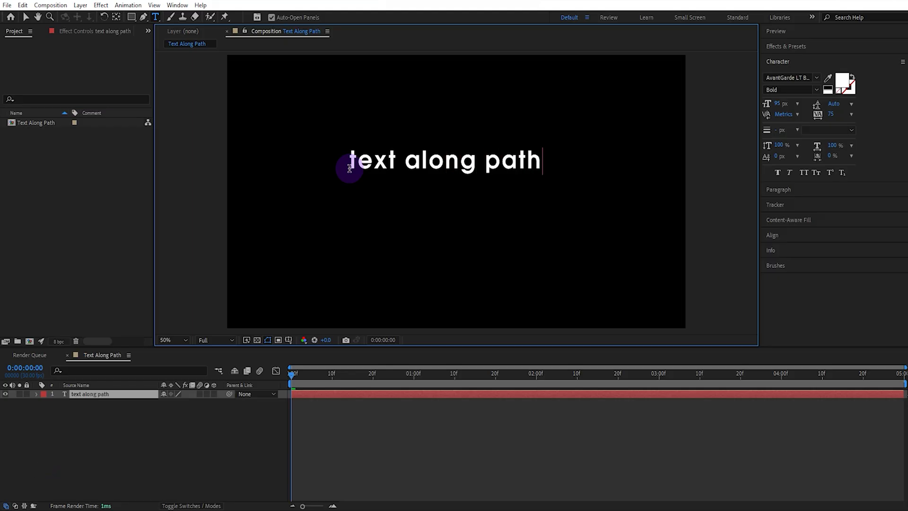
{"action": "type", "text": " path"}
{"action": "left_click", "coordinate": [25, 18]}
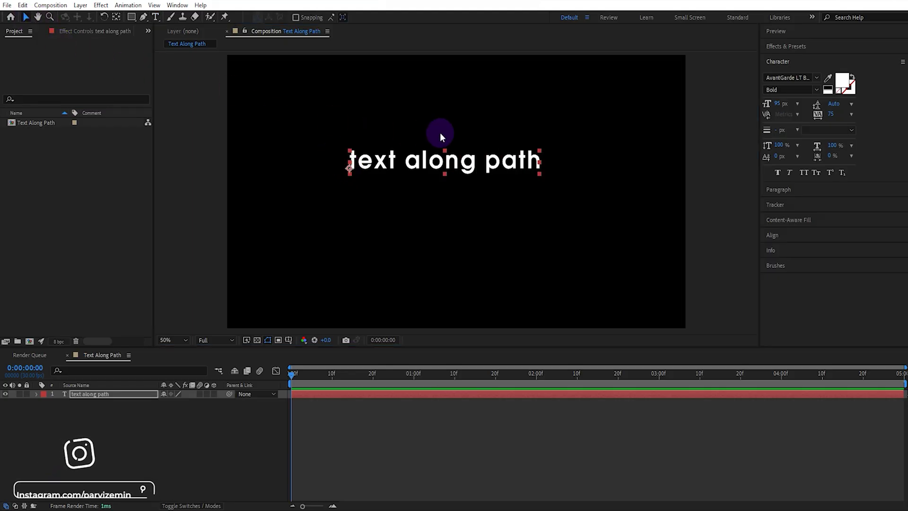
{"action": "left_click_drag", "start_coordinate": [466, 161], "coordinate": [432, 184]}
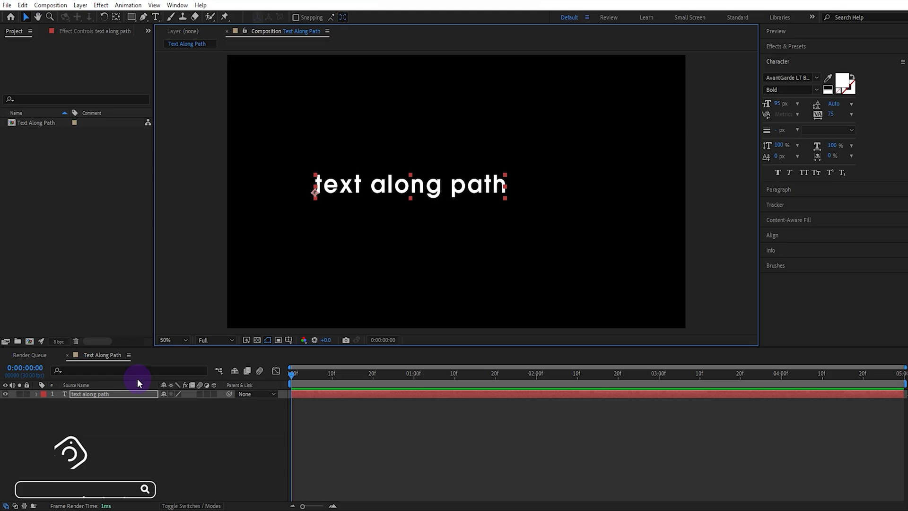
Draw a four-point wavy Pen path across the comp on the text layer, reshaping its second point
{"action": "left_click", "coordinate": [129, 392]}
{"action": "left_click", "coordinate": [144, 19]}
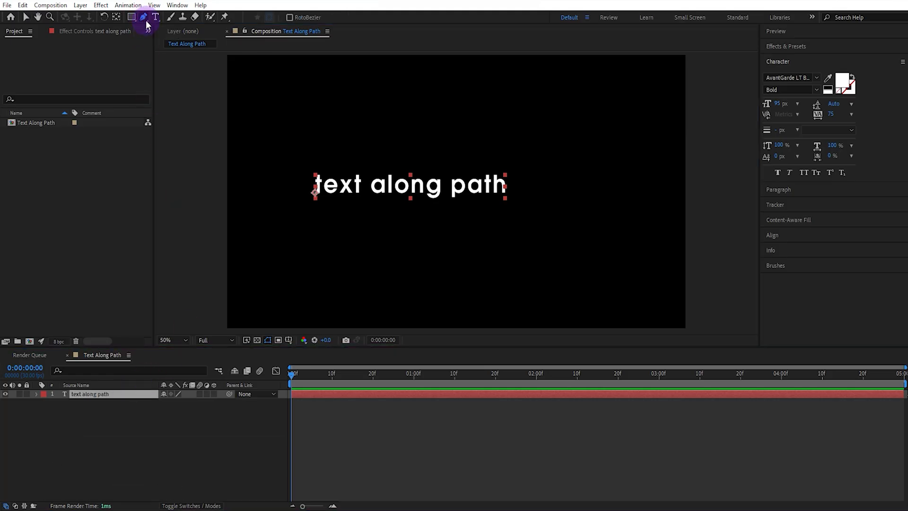
{"action": "left_click", "coordinate": [220, 216]}
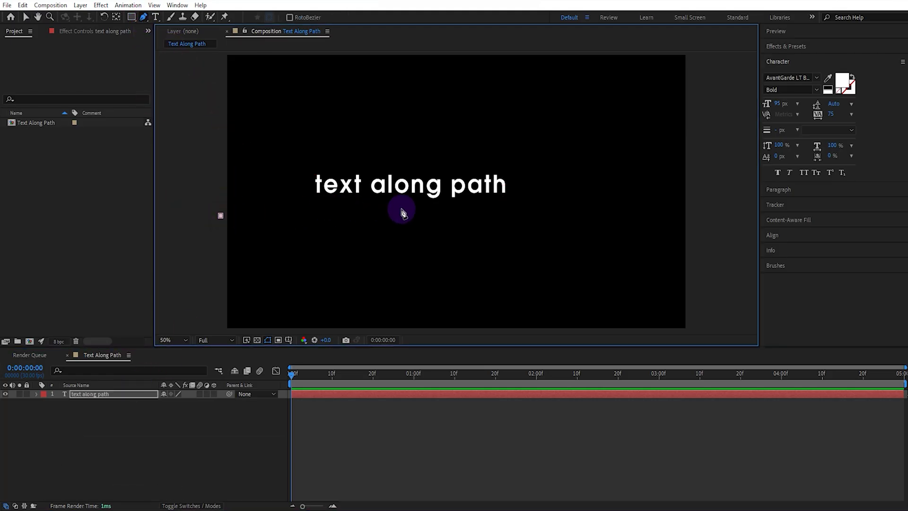
{"action": "left_click_drag", "start_coordinate": [402, 210], "coordinate": [478, 244]}
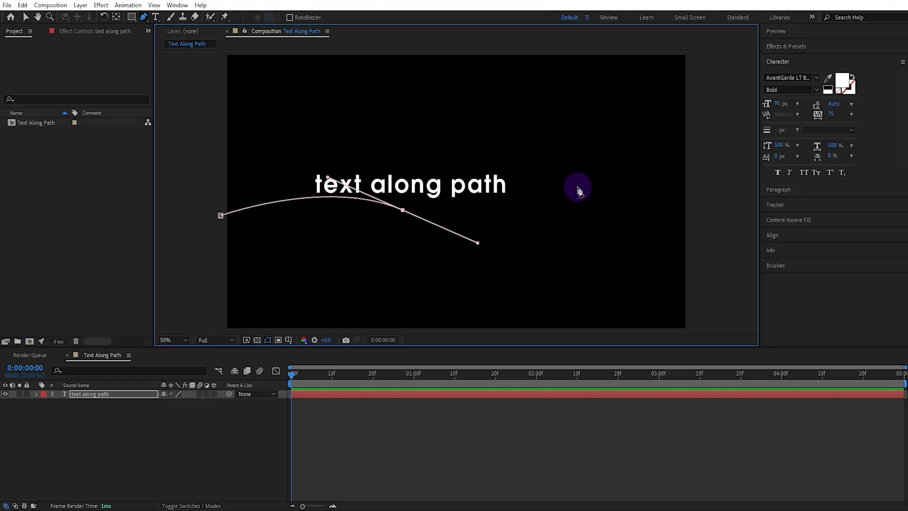
{"action": "left_click_drag", "start_coordinate": [578, 187], "coordinate": [616, 179]}
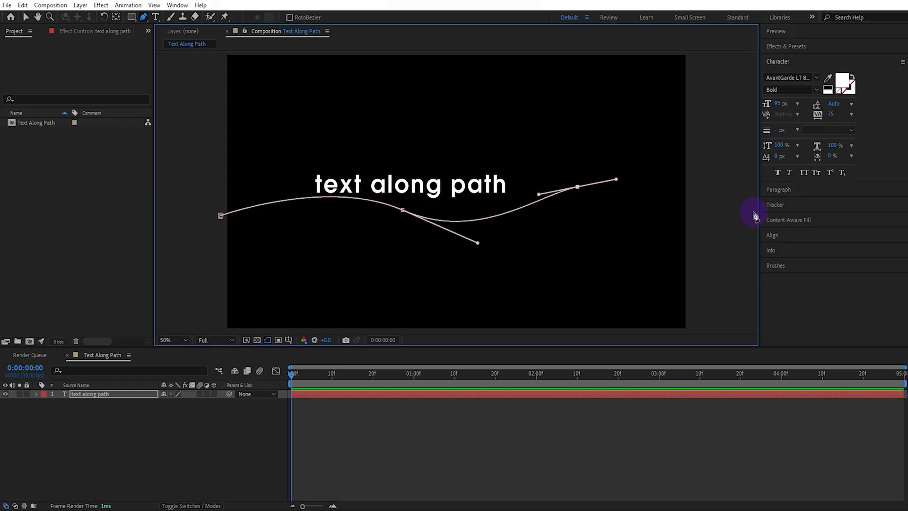
{"action": "left_click_drag", "start_coordinate": [721, 213], "coordinate": [746, 236]}
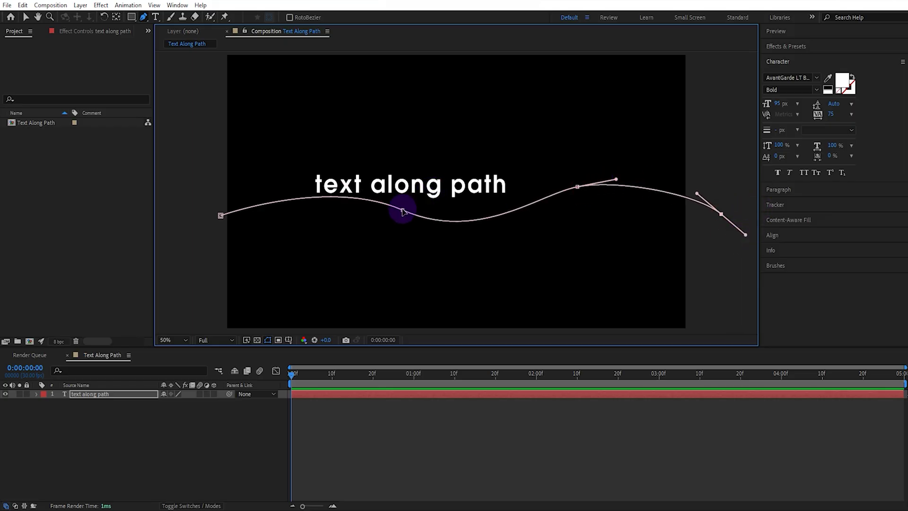
{"action": "left_click_drag", "start_coordinate": [403, 210], "coordinate": [405, 197]}
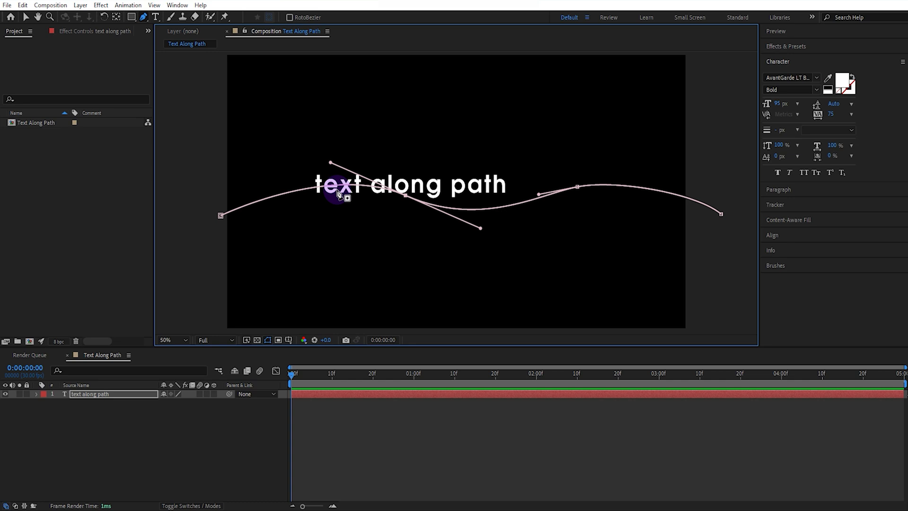
{"action": "left_click", "coordinate": [25, 17]}
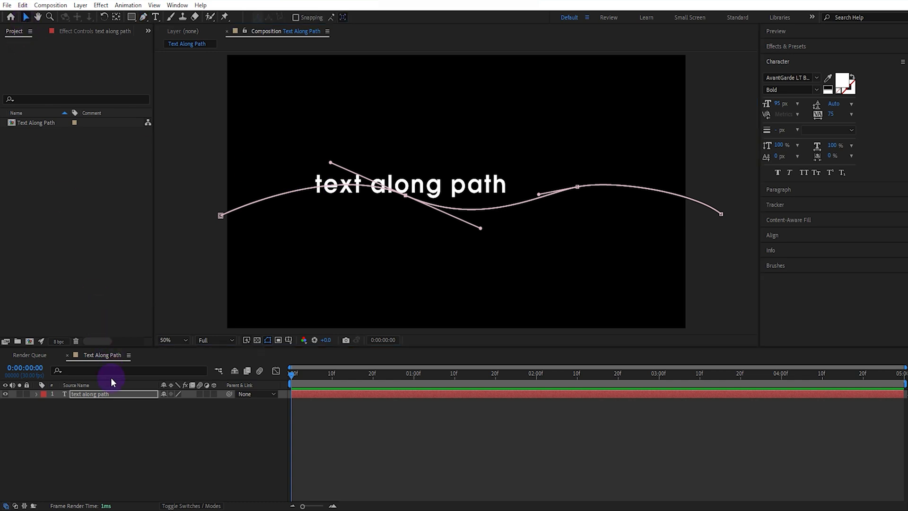
Set the text's Path Options path to Mask 1 and drag First Margin to -777
{"action": "left_click", "coordinate": [113, 393]}
{"action": "left_click", "coordinate": [36, 395]}
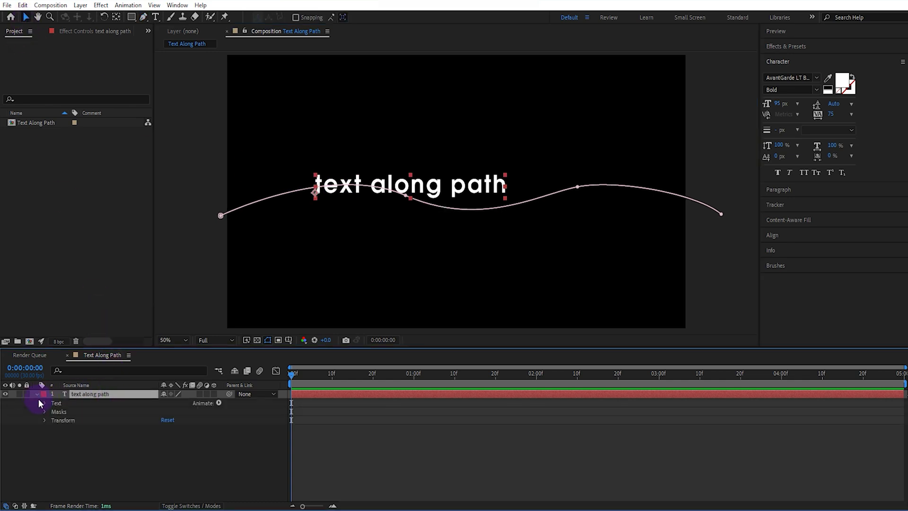
{"action": "left_click", "coordinate": [44, 403]}
{"action": "left_click", "coordinate": [52, 421]}
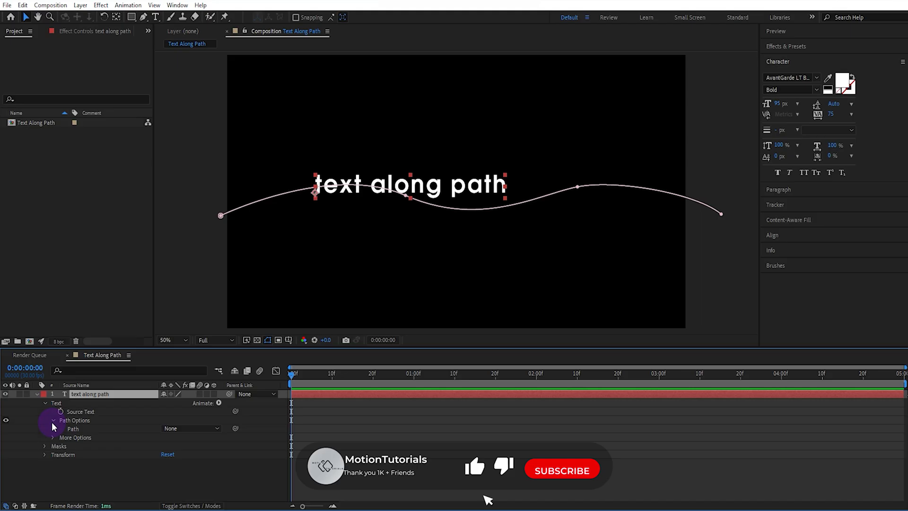
{"action": "left_click", "coordinate": [188, 428]}
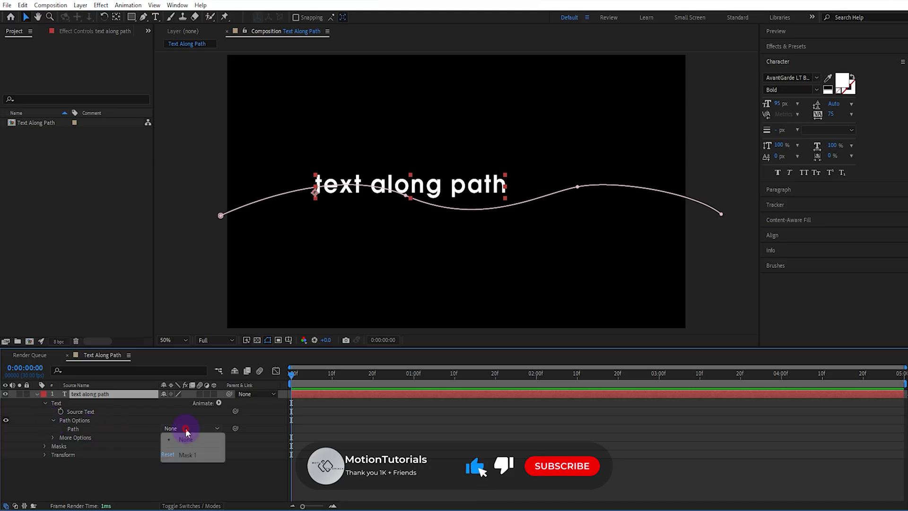
{"action": "left_click", "coordinate": [192, 455]}
{"action": "left_click_drag", "start_coordinate": [167, 463], "coordinate": [1, 462]}
Keyframe First Margin from -777 at 0:00 to 2001 at 3:00
{"action": "left_click_drag", "start_coordinate": [171, 468], "coordinate": [2, 468]}
{"action": "left_click_drag", "start_coordinate": [172, 469], "coordinate": [98, 464]}
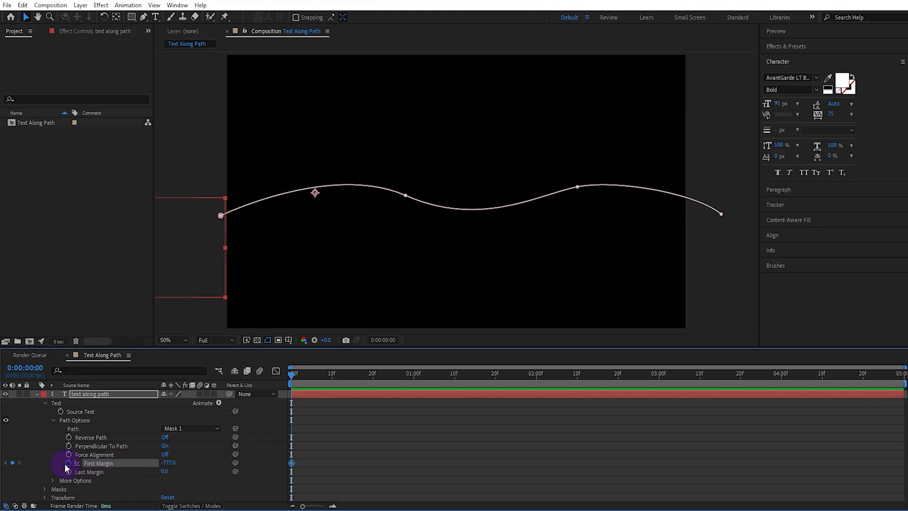
{"action": "left_click", "coordinate": [659, 376]}
{"action": "left_click_drag", "start_coordinate": [216, 463], "coordinate": [371, 463]}
{"action": "left_click_drag", "start_coordinate": [171, 463], "coordinate": [810, 458]}
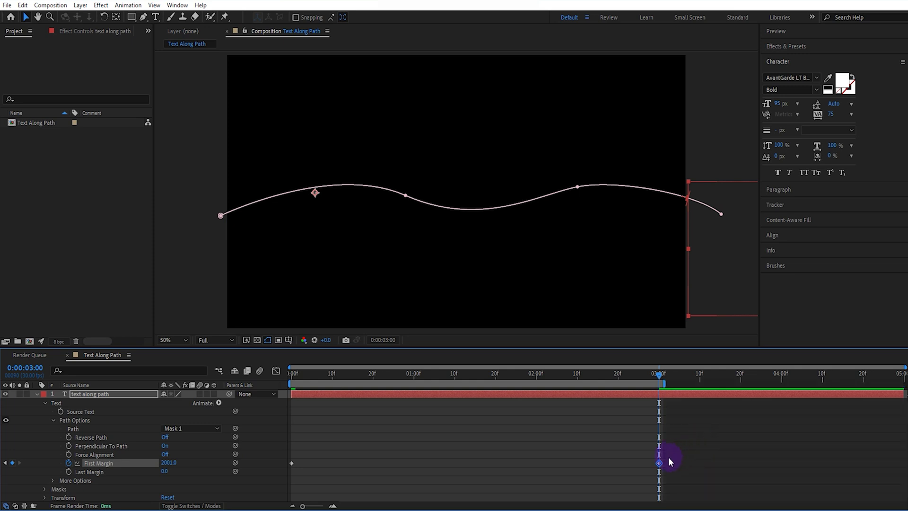
Apply Easy Ease to both First Margin keyframes and preview from the start
{"action": "left_click_drag", "start_coordinate": [668, 457], "coordinate": [281, 470]}
{"action": "key", "text": "F9"}
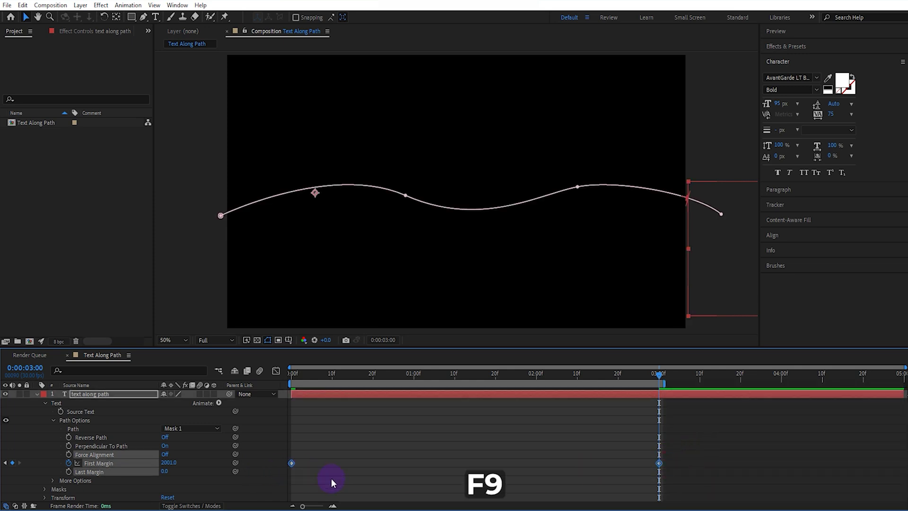
{"action": "left_click_drag", "start_coordinate": [319, 374], "coordinate": [242, 425]}
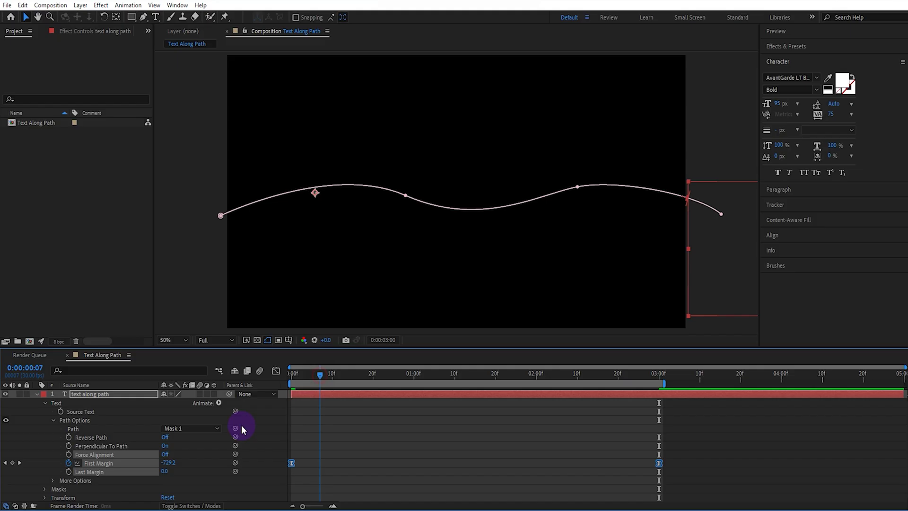
{"action": "key", "text": "space"}
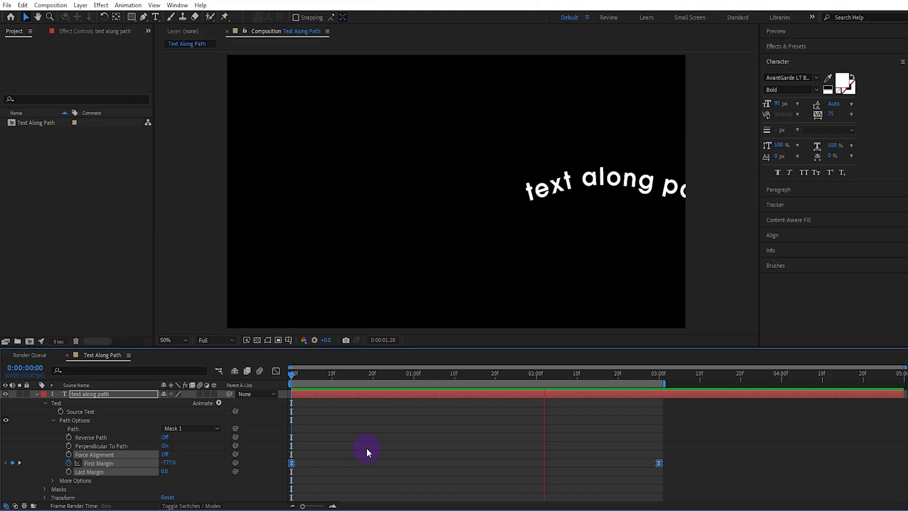
{"action": "left_click", "coordinate": [360, 373]}
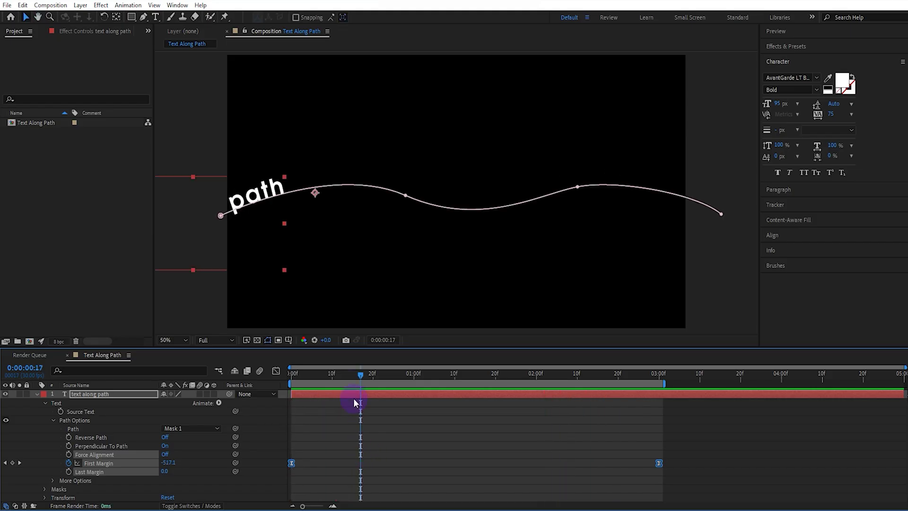
{"action": "left_click_drag", "start_coordinate": [341, 372], "coordinate": [456, 379]}
{"action": "left_click", "coordinate": [362, 392]}
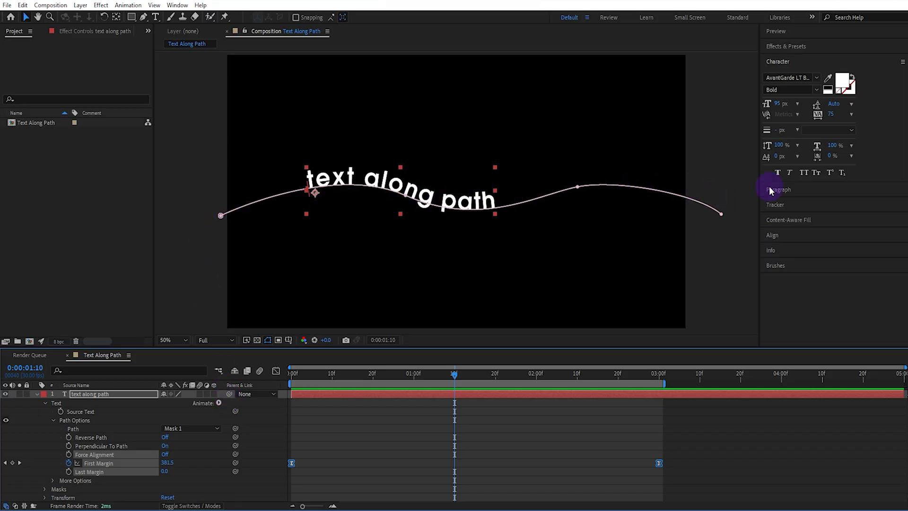
{"action": "left_click", "coordinate": [184, 245]}
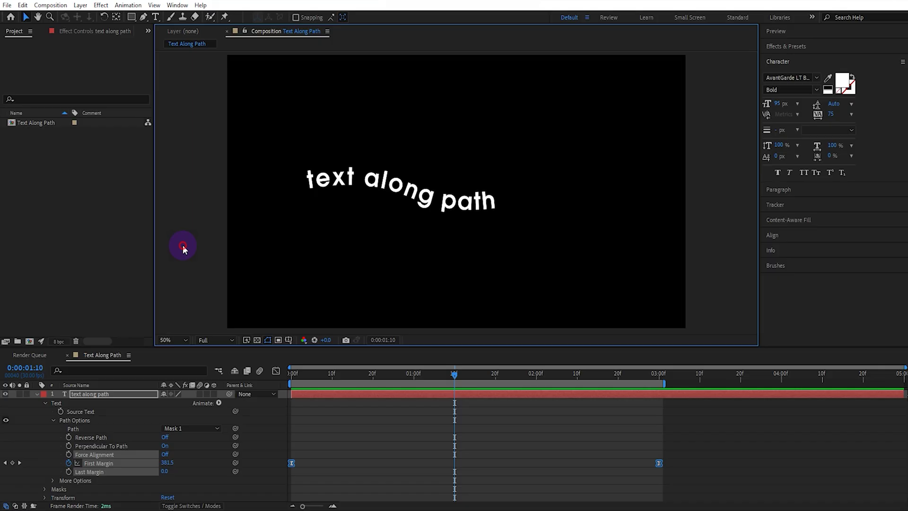
Draw a straight horizontal line across the comp as a new shape layer
{"action": "left_click", "coordinate": [144, 17]}
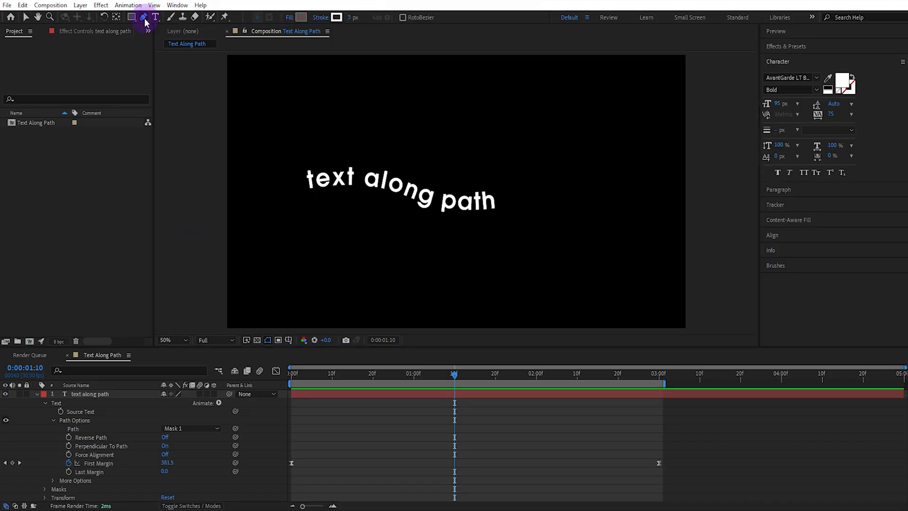
{"action": "left_click", "coordinate": [208, 232]}
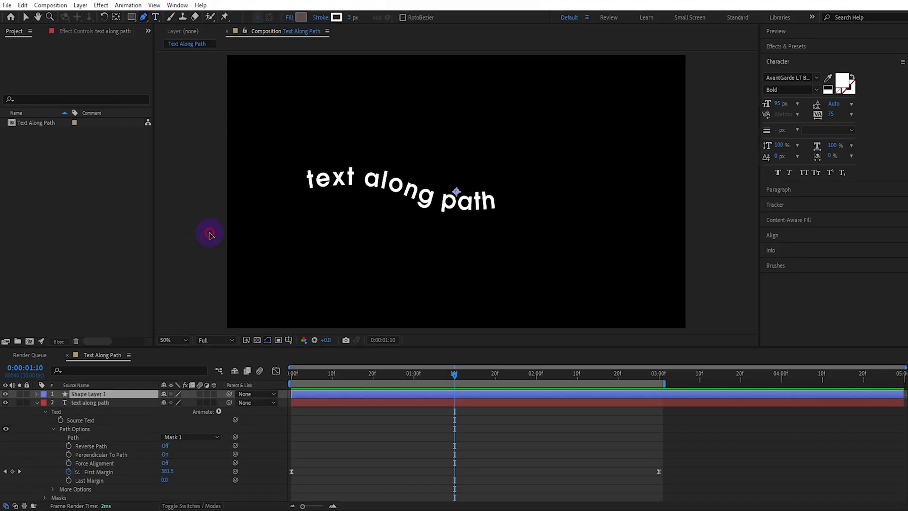
{"action": "left_click", "coordinate": [714, 232]}
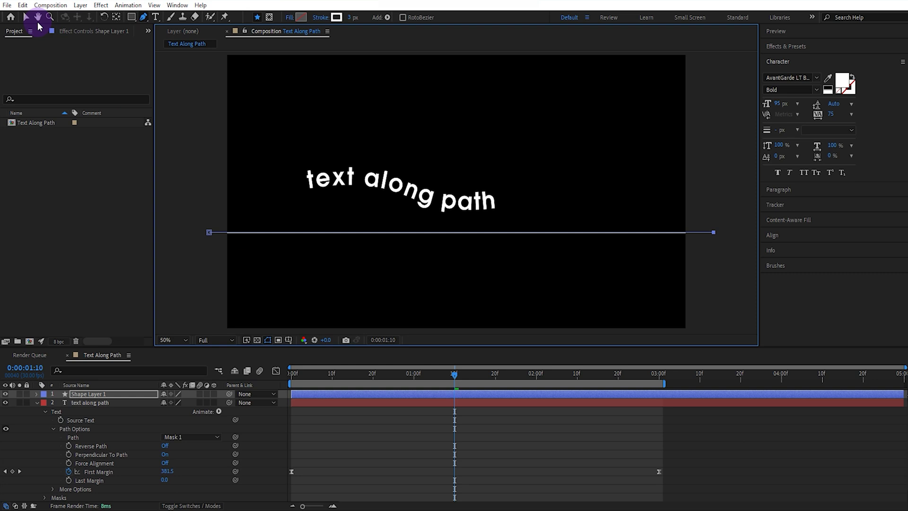
{"action": "left_click", "coordinate": [28, 18]}
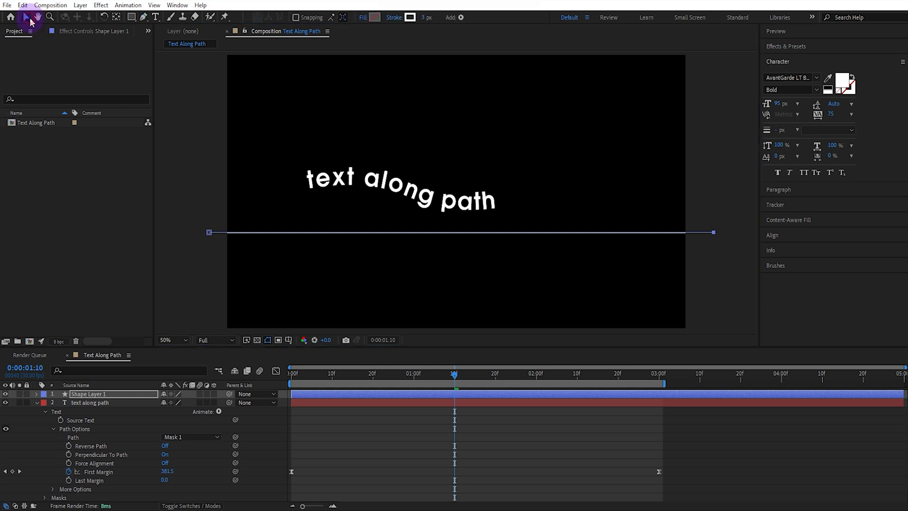
Expose Shape Layer 1's Path 1 and the text layer's Masks in the timeline
{"action": "left_click", "coordinate": [86, 395]}
{"action": "left_click", "coordinate": [37, 394]}
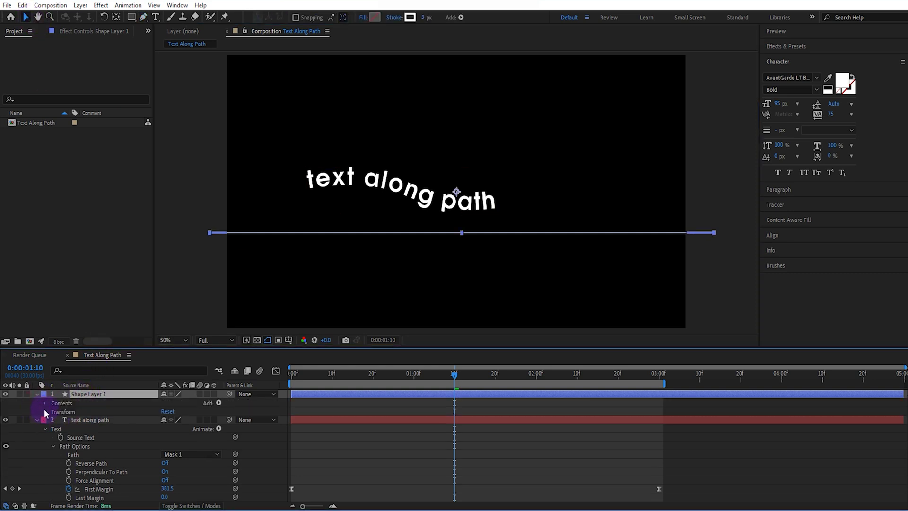
{"action": "left_click", "coordinate": [45, 402]}
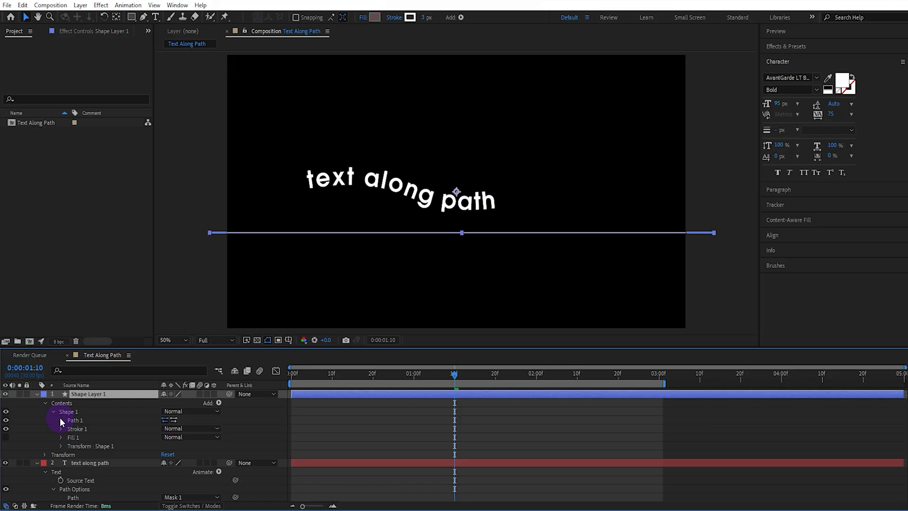
{"action": "left_click", "coordinate": [61, 420]}
{"action": "left_click", "coordinate": [95, 429]}
{"action": "scroll", "coordinate": [96, 432], "scroll_direction": "down", "scroll_amount": 3}
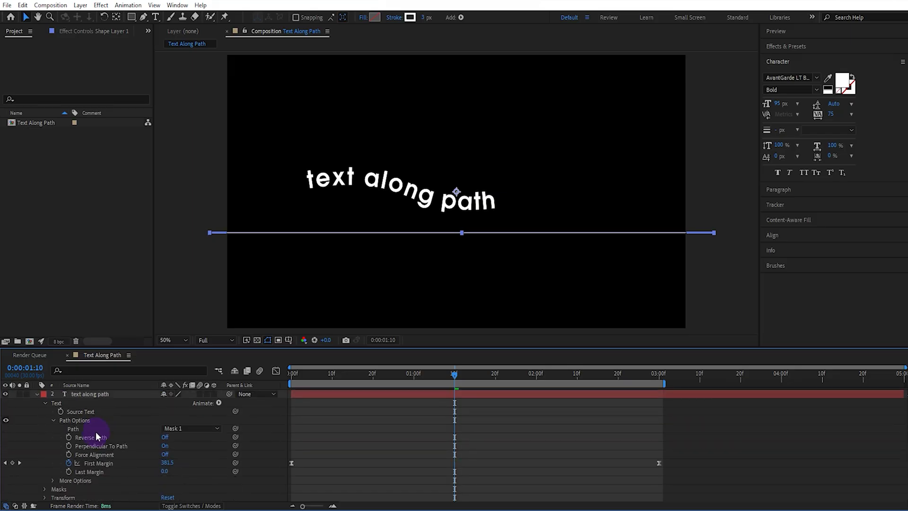
{"action": "left_click", "coordinate": [44, 489]}
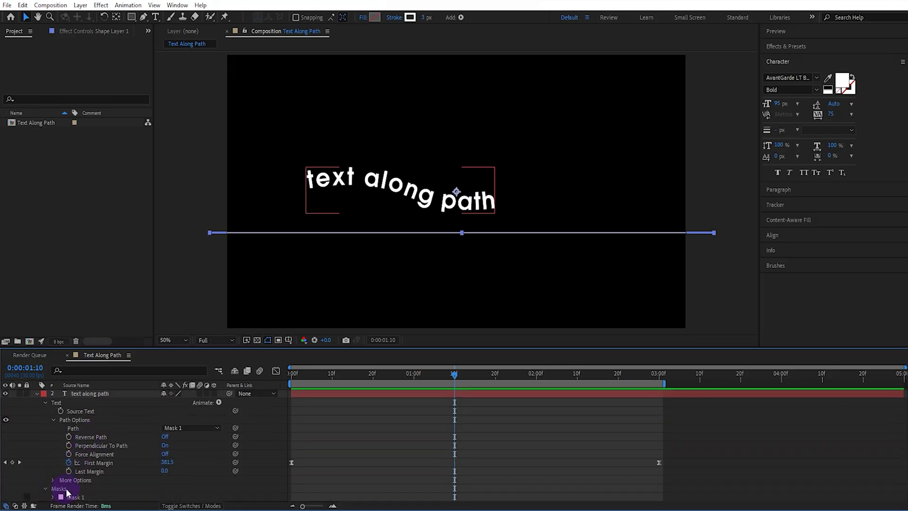
Paste the text's Mask 1 path into Shape Layer 1's Path and shift the stroke under the text
{"action": "left_click", "coordinate": [54, 489]}
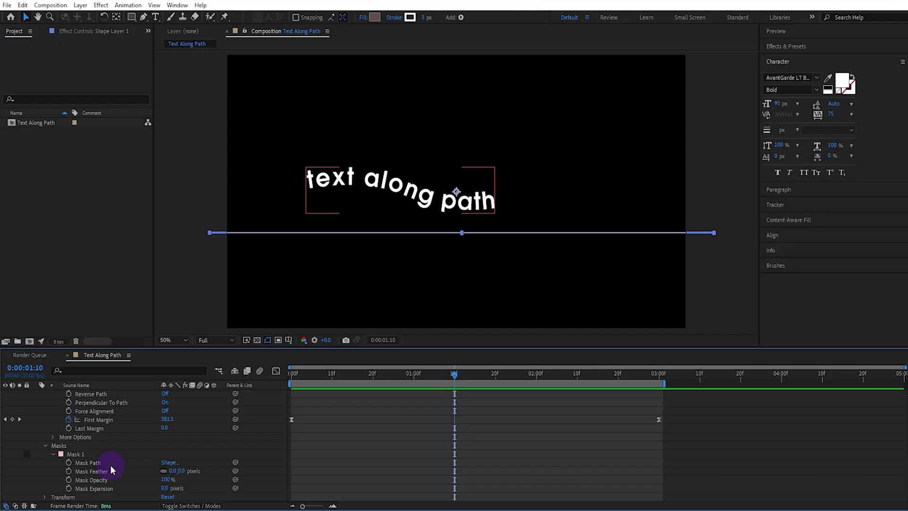
{"action": "left_click", "coordinate": [110, 464]}
{"action": "key", "text": "ctrl+c"}
{"action": "scroll", "coordinate": [110, 465], "scroll_direction": "up", "scroll_amount": 5}
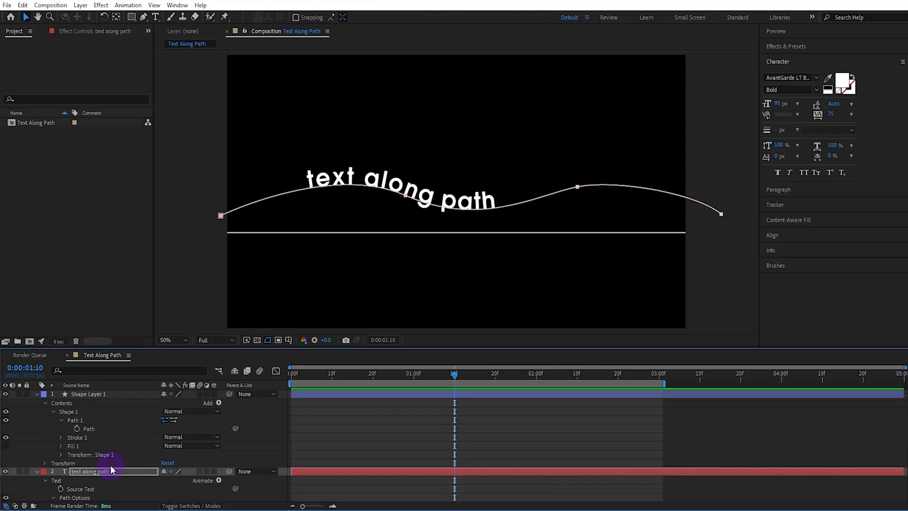
{"action": "left_click", "coordinate": [106, 432]}
{"action": "key", "text": "ctrl+v"}
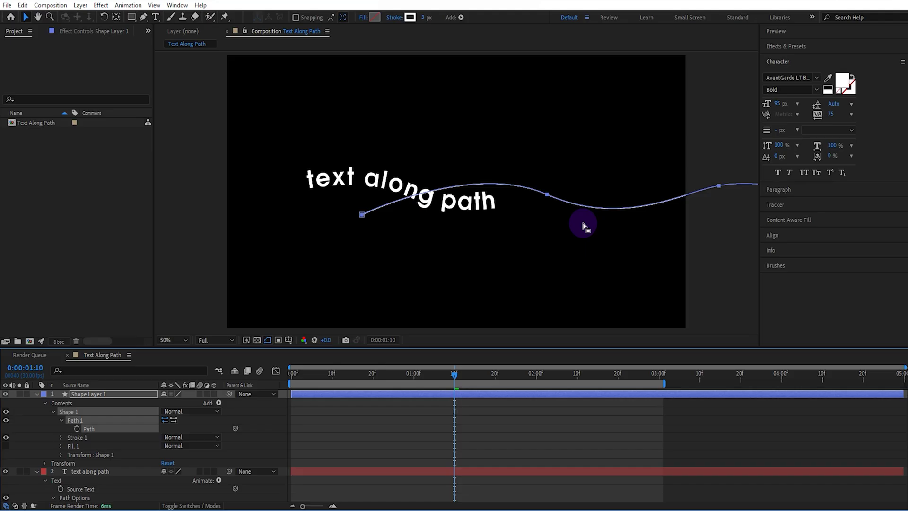
{"action": "mouse_move", "coordinate": [719, 189]}
{"action": "left_mouse_down"}
{"action": "mouse_move", "coordinate": [544, 213]}
{"action": "mouse_move", "coordinate": [531, 198]}
{"action": "mouse_move", "coordinate": [582, 197]}
{"action": "mouse_move", "coordinate": [576, 190]}
{"action": "left_mouse_up"}
Fine-tune the stroke position, then rewind to 0:00 and preview the wave text animation
{"action": "left_click", "coordinate": [455, 379]}
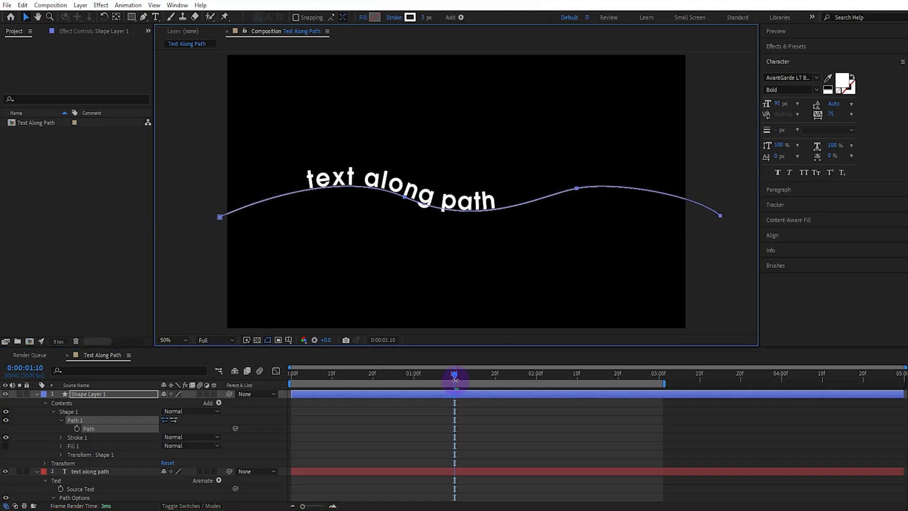
{"action": "left_click", "coordinate": [427, 374]}
{"action": "left_click_drag", "start_coordinate": [386, 380], "coordinate": [272, 418]}
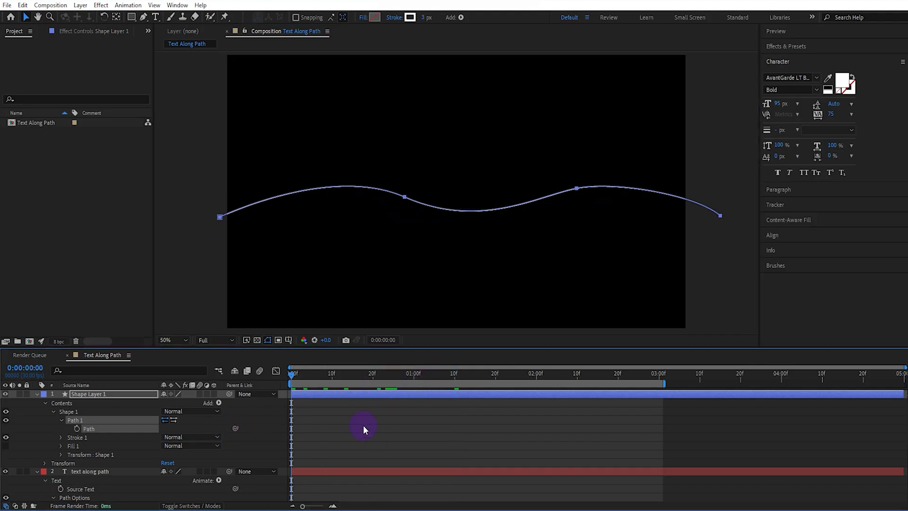
{"action": "left_click", "coordinate": [742, 299]}
{"action": "left_click", "coordinate": [727, 298]}
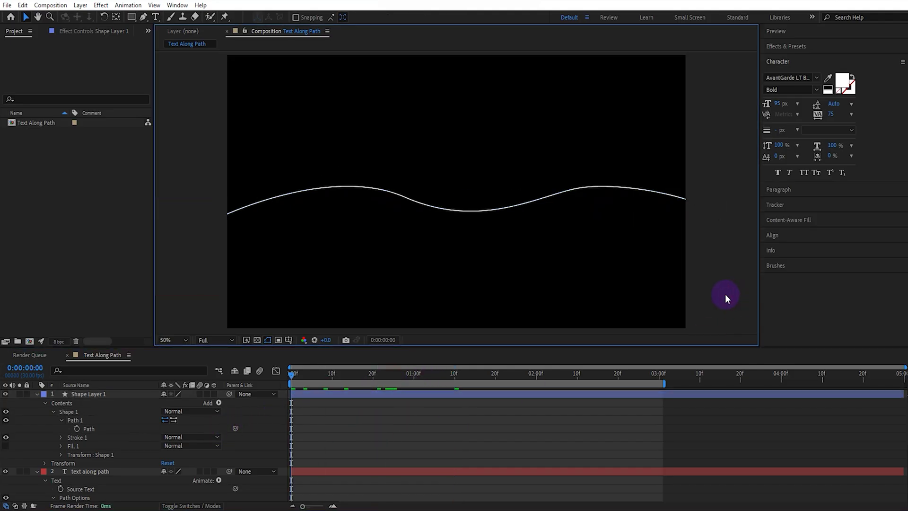
{"action": "key", "text": "space"}
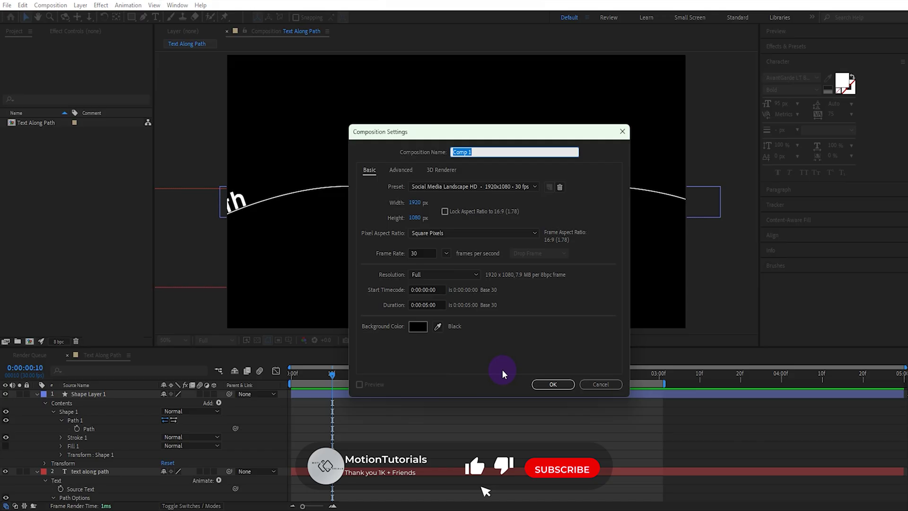
Create a 1920x1080, 30 fps, 5-second Comp 1 and add an empty text layer
{"action": "left_click", "coordinate": [544, 384]}
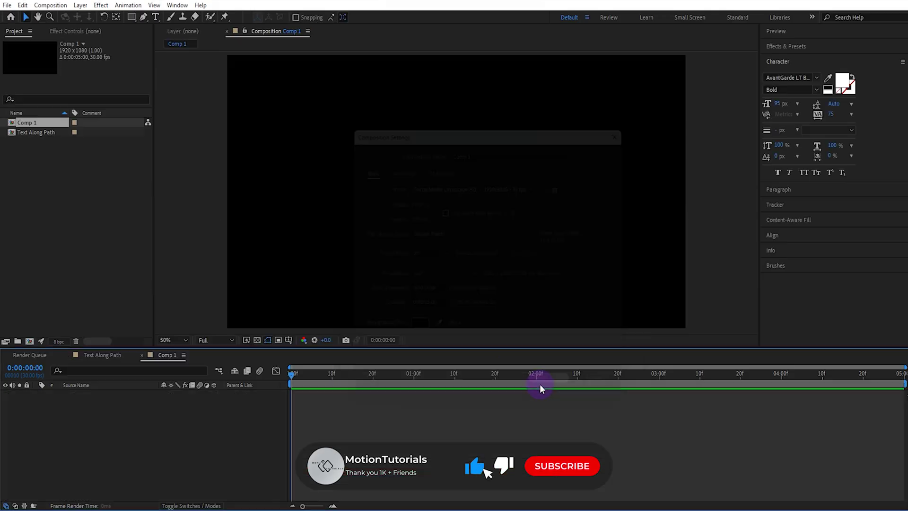
{"action": "right_click", "coordinate": [297, 146]}
{"action": "mouse_move", "coordinate": [355, 151]}
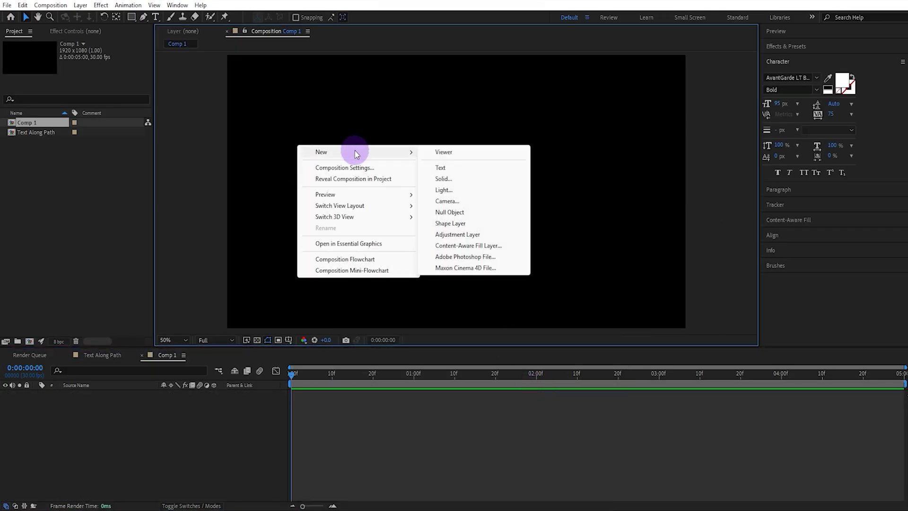
{"action": "left_click", "coordinate": [443, 168]}
Expand Animation Presets > Text > Paths in Effects & Presets and scroll to Spiral Long
{"action": "left_click", "coordinate": [773, 47]}
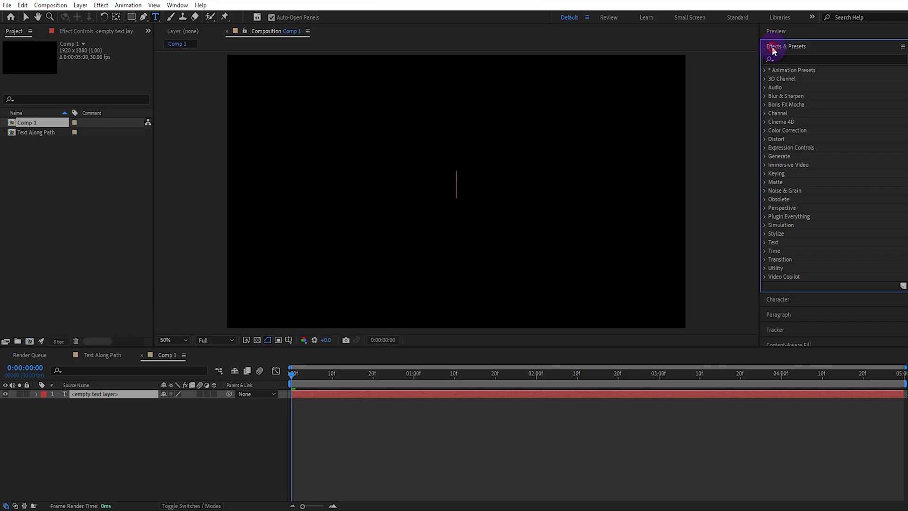
{"action": "left_click", "coordinate": [764, 74]}
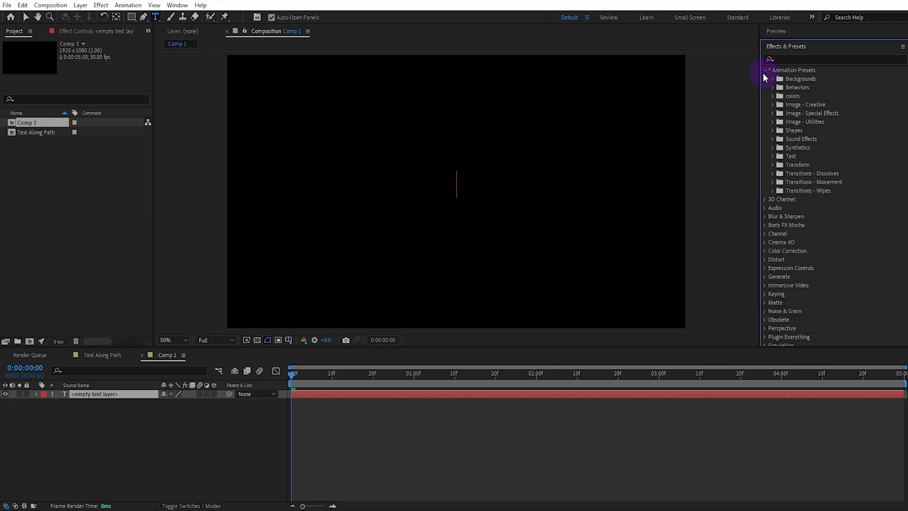
{"action": "left_click", "coordinate": [772, 156]}
{"action": "scroll", "coordinate": [797, 181], "scroll_direction": "down", "scroll_amount": 3}
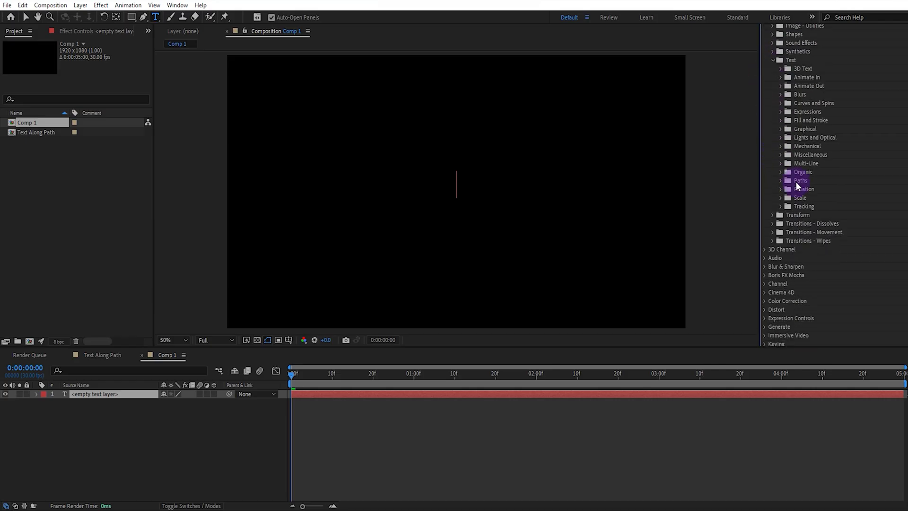
{"action": "left_click", "coordinate": [782, 180]}
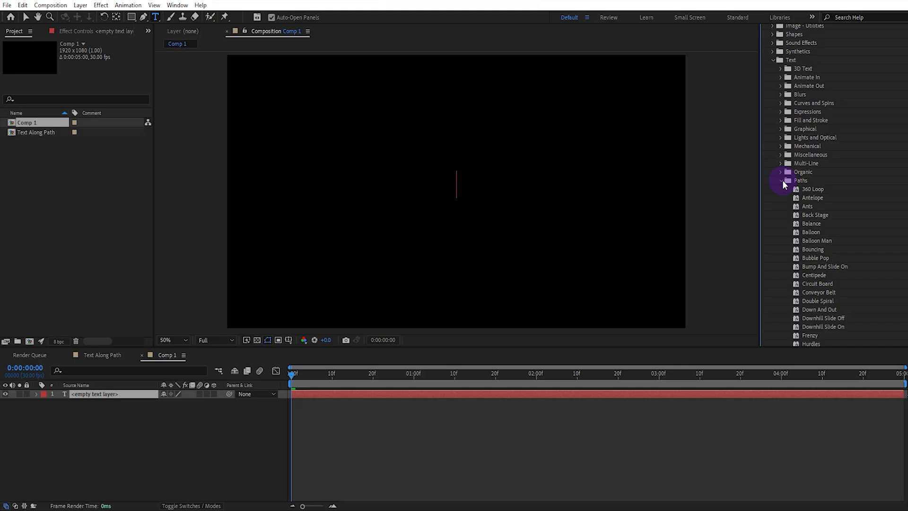
{"action": "scroll", "coordinate": [782, 181], "scroll_direction": "down", "scroll_amount": 3}
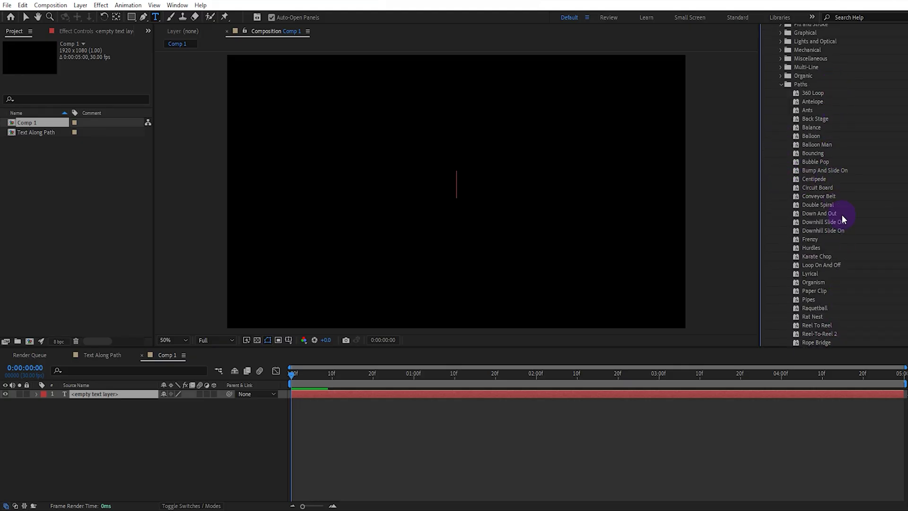
{"action": "scroll", "coordinate": [818, 103], "scroll_direction": "down", "scroll_amount": 3}
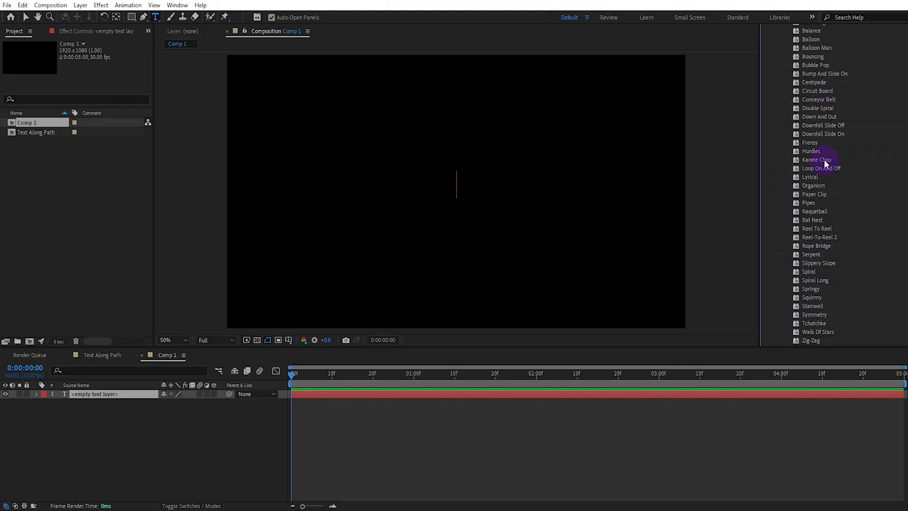
{"action": "scroll", "coordinate": [823, 160], "scroll_direction": "down", "scroll_amount": 3}
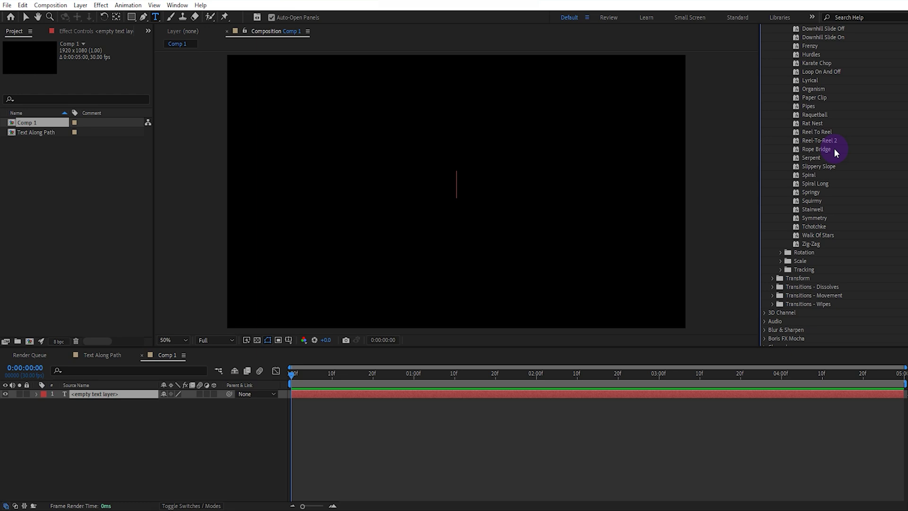
Drop Spiral Long onto the text layer and retype its words as 'text along path'
{"action": "left_click_drag", "start_coordinate": [818, 183], "coordinate": [126, 393]}
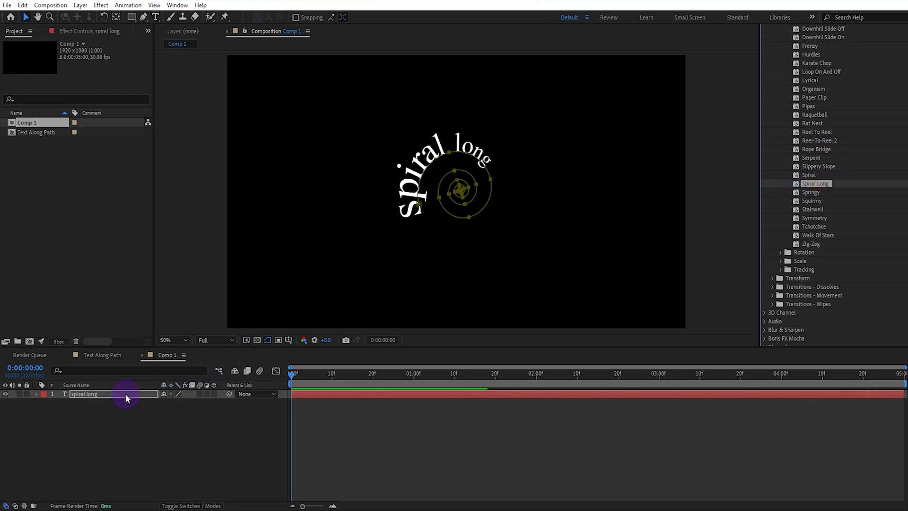
{"action": "double_click", "coordinate": [399, 215]}
{"action": "type", "text": "text"}
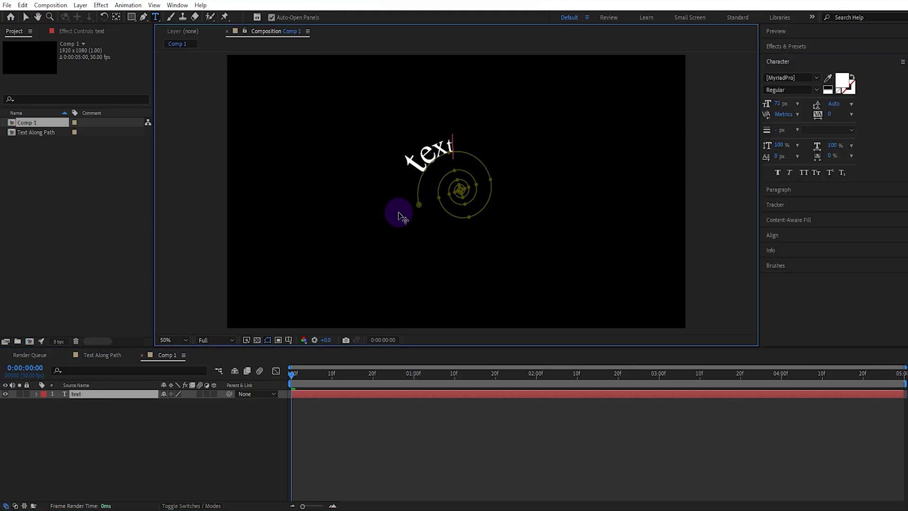
{"action": "type", "text": " alongh"}
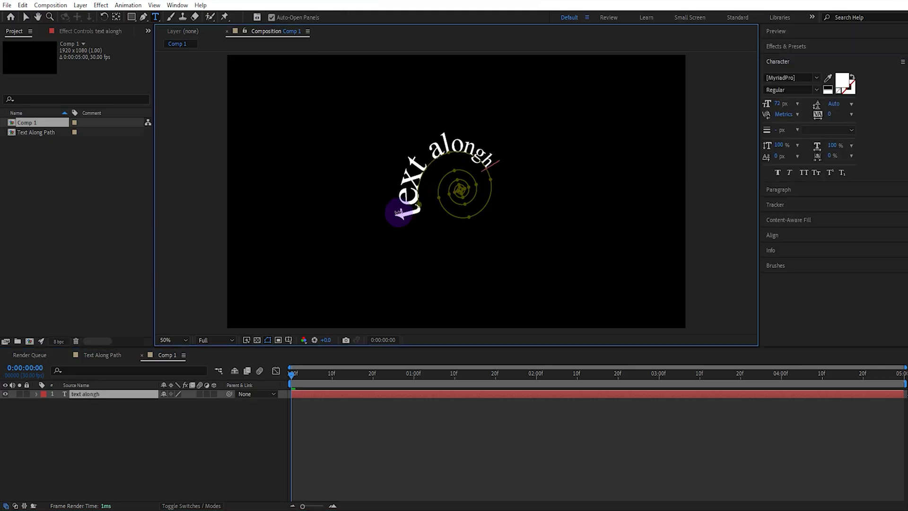
{"action": "key", "text": "BackSpace"}
{"action": "type", "text": "path"}
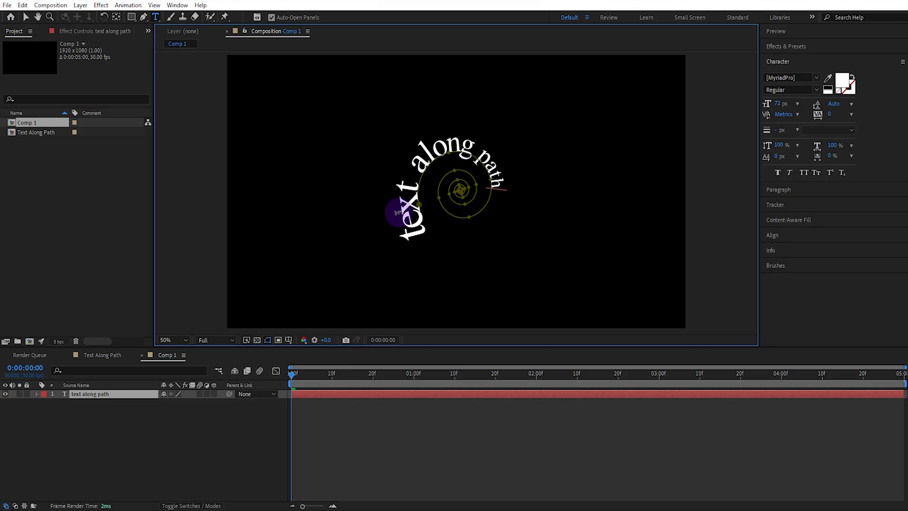
{"action": "left_click", "coordinate": [26, 18]}
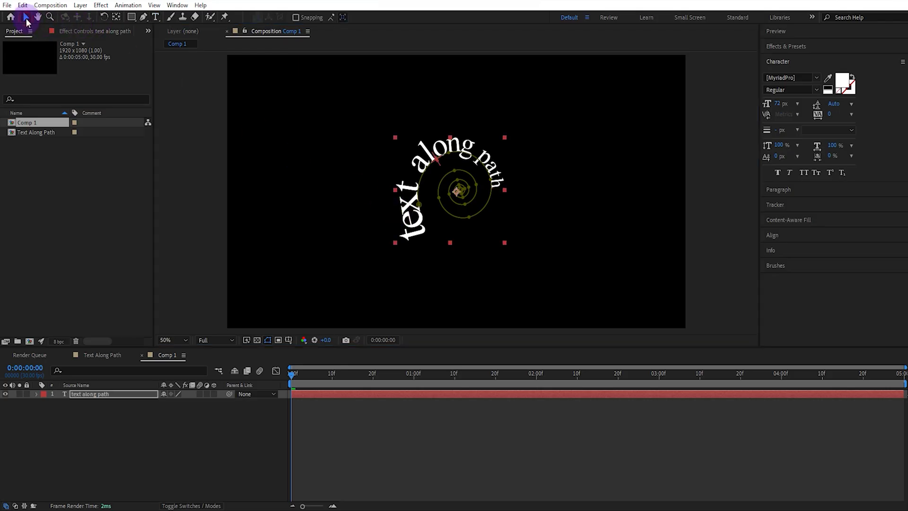
Set the spiral text to AvantGarde LT Bold with tracking 123
{"action": "left_click", "coordinate": [111, 395]}
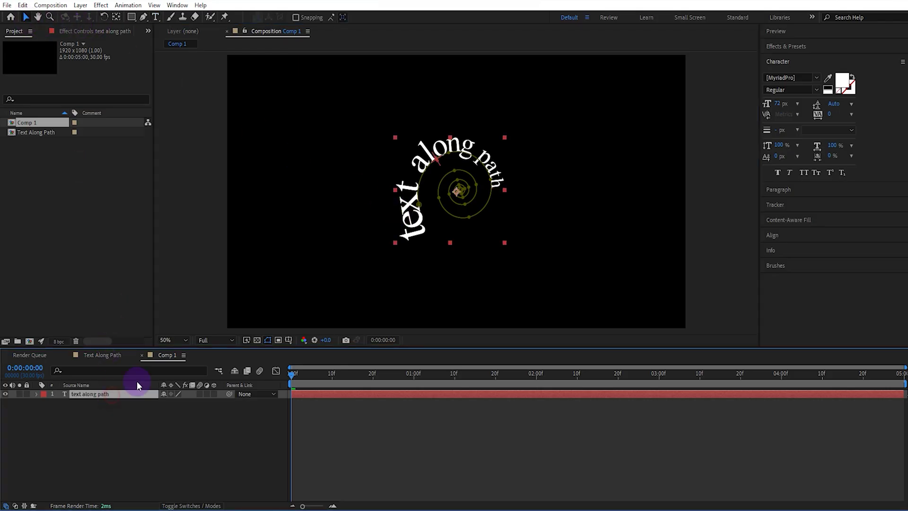
{"action": "left_click", "coordinate": [816, 78]}
{"action": "scroll", "coordinate": [787, 159], "scroll_direction": "up", "scroll_amount": 10}
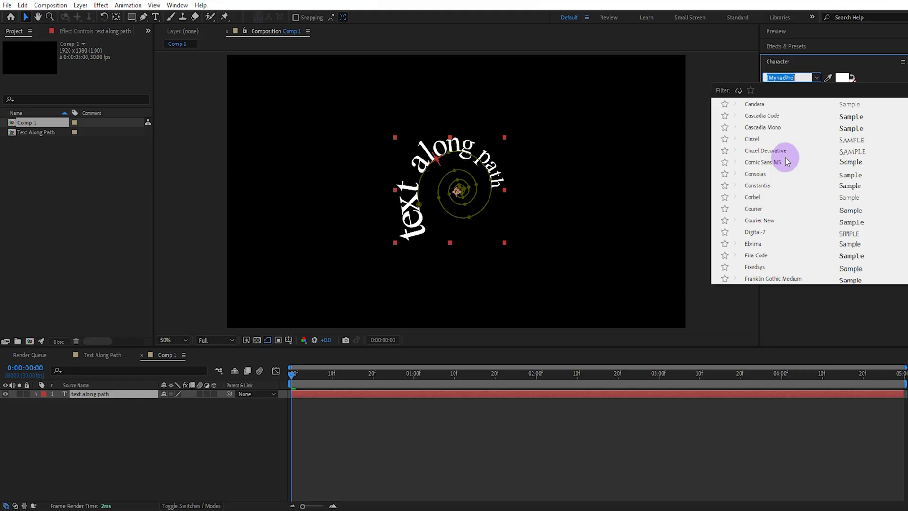
{"action": "scroll", "coordinate": [787, 158], "scroll_direction": "up", "scroll_amount": 5}
{"action": "left_click", "coordinate": [796, 107]}
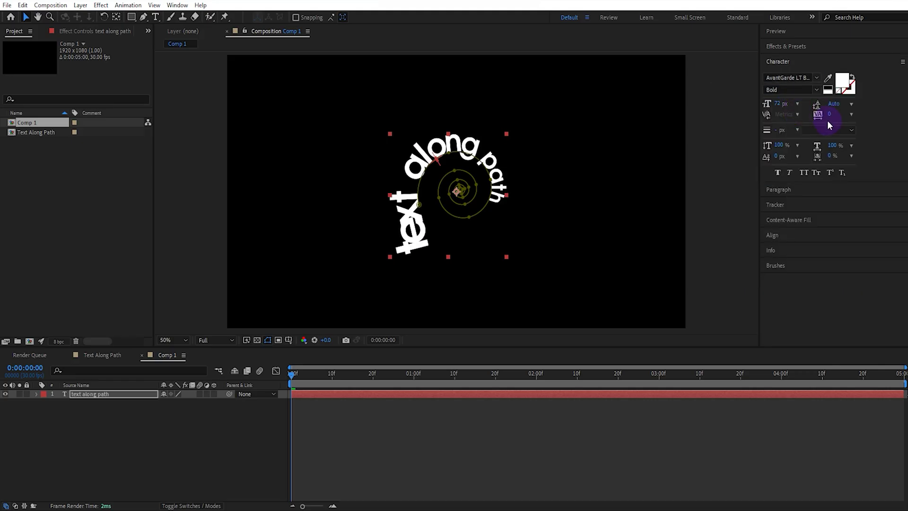
{"action": "left_click_drag", "start_coordinate": [829, 114], "coordinate": [887, 112]}
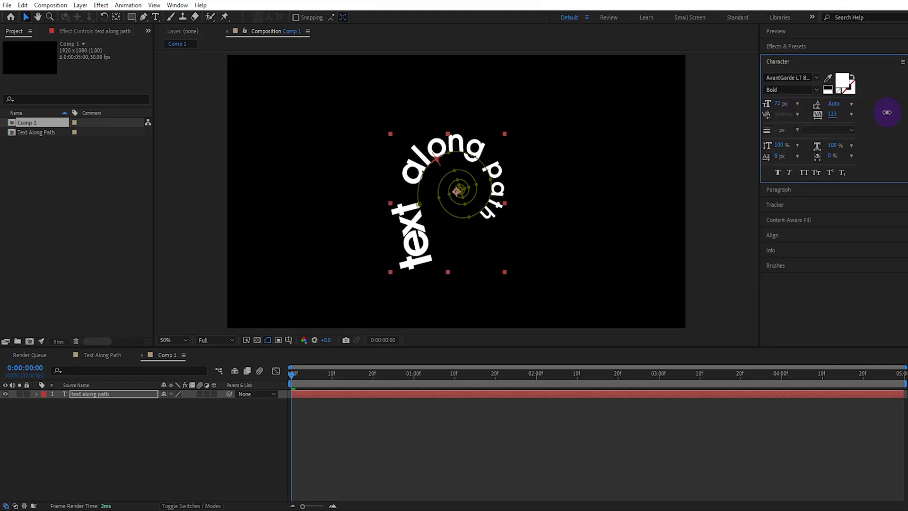
Reveal the layer's animated properties with U and set First Margin to -426
{"action": "left_click", "coordinate": [82, 393]}
{"action": "key", "text": "u"}
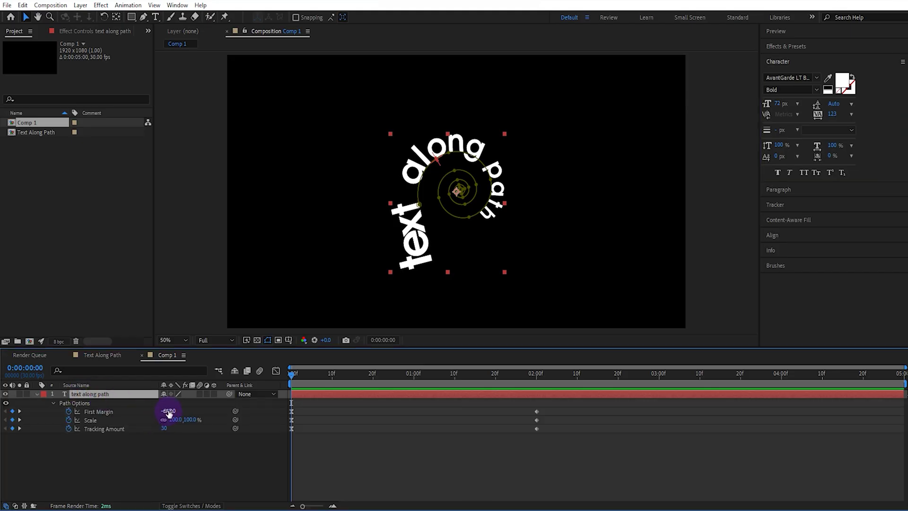
{"action": "left_click_drag", "start_coordinate": [169, 410], "coordinate": [272, 411]}
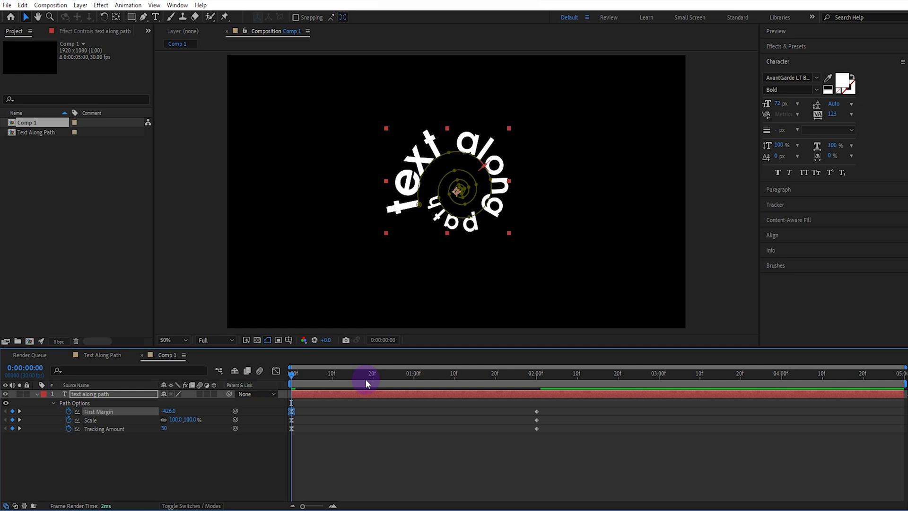
With the text layer deselected, play, stop and replay the spiral text animation preview
{"action": "left_click", "coordinate": [309, 404]}
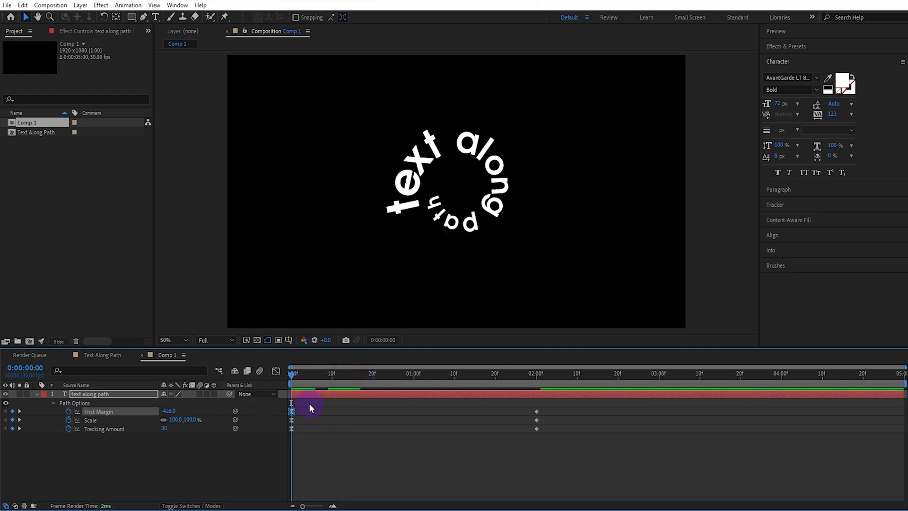
{"action": "key", "text": "space"}
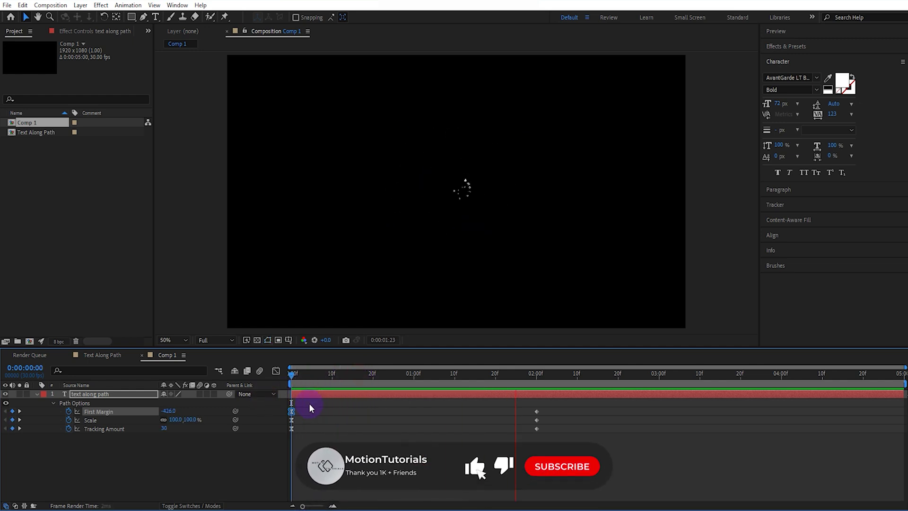
{"action": "key", "text": "space"}
{"action": "left_click", "coordinate": [373, 407]}
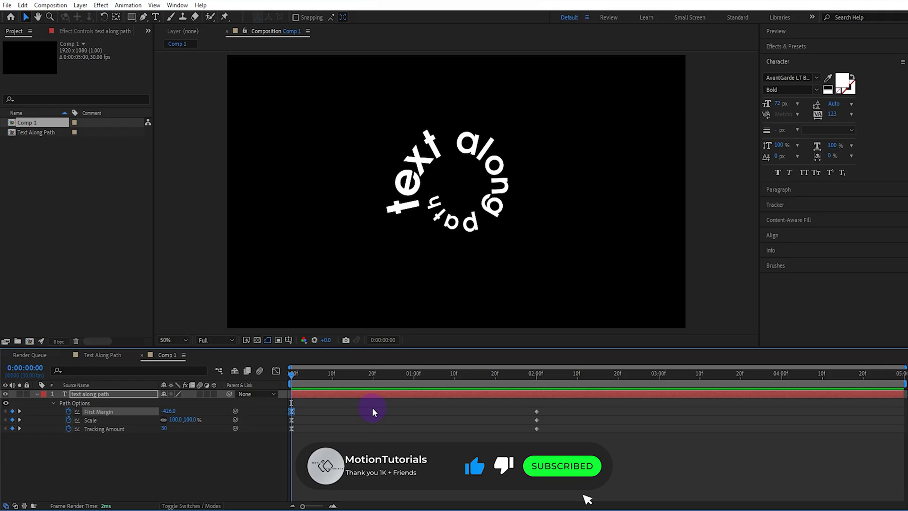
{"action": "key", "text": "space"}
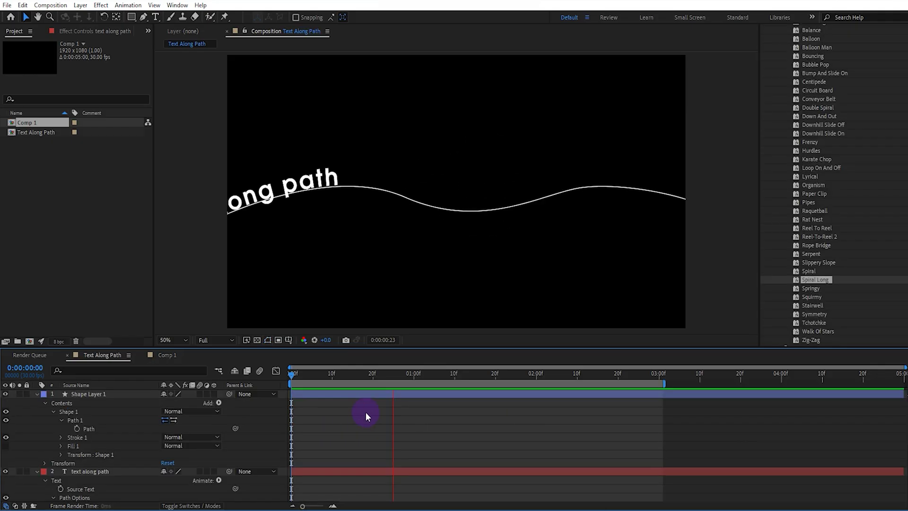